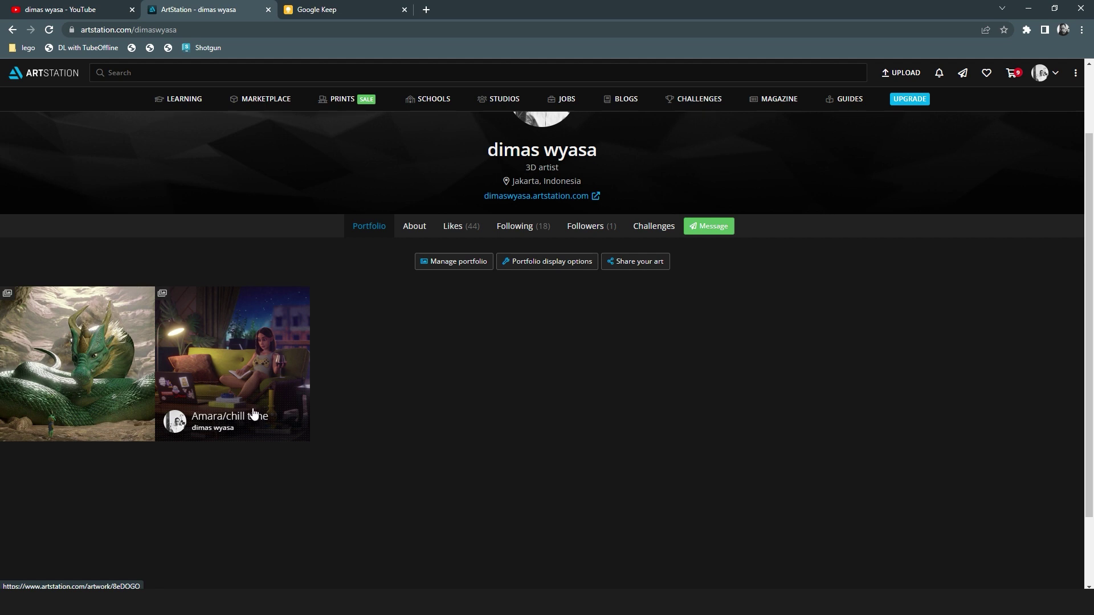
- Open the green dragon artwork The Ancient One/Sanghyang Antaboga from the ArtStation portfolio
click(85, 345)
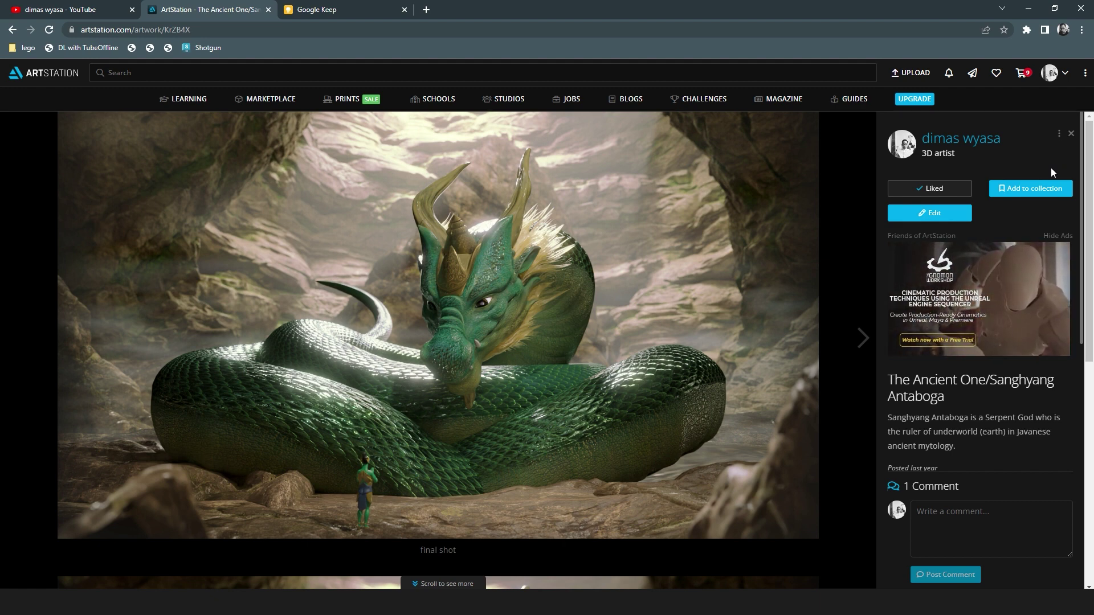
key(alt+F9)
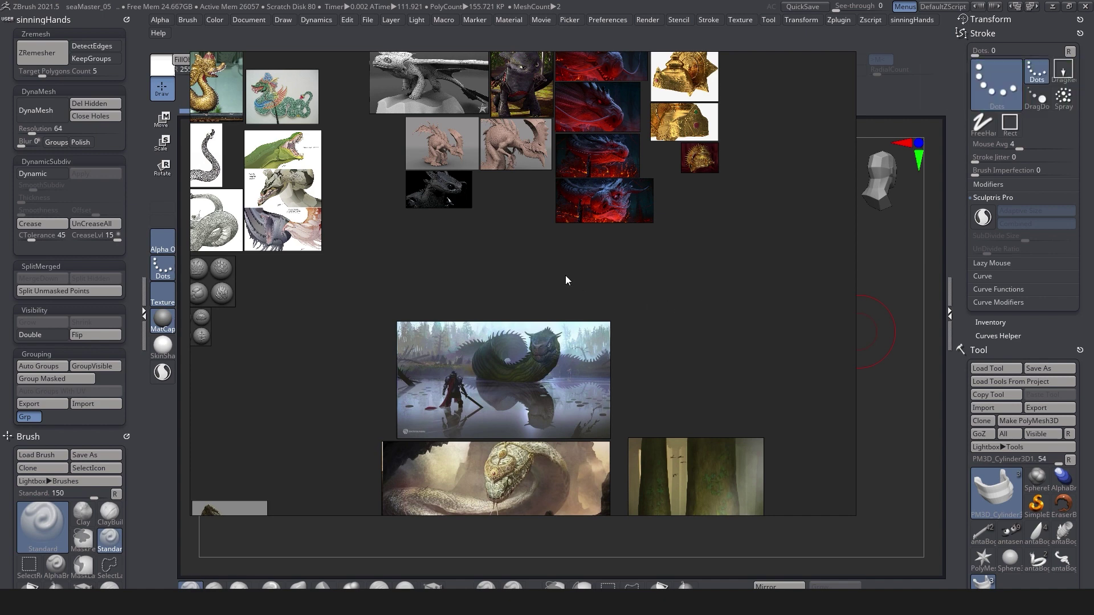
- Examine the dragon sculpts, heads and anatomy sheets collected on the reference board
mouse_move(566, 276)
mouse_down()
mouse_move(647, 259)
mouse_move(661, 348)
mouse_move(683, 344)
mouse_move(667, 322)
mouse_up()
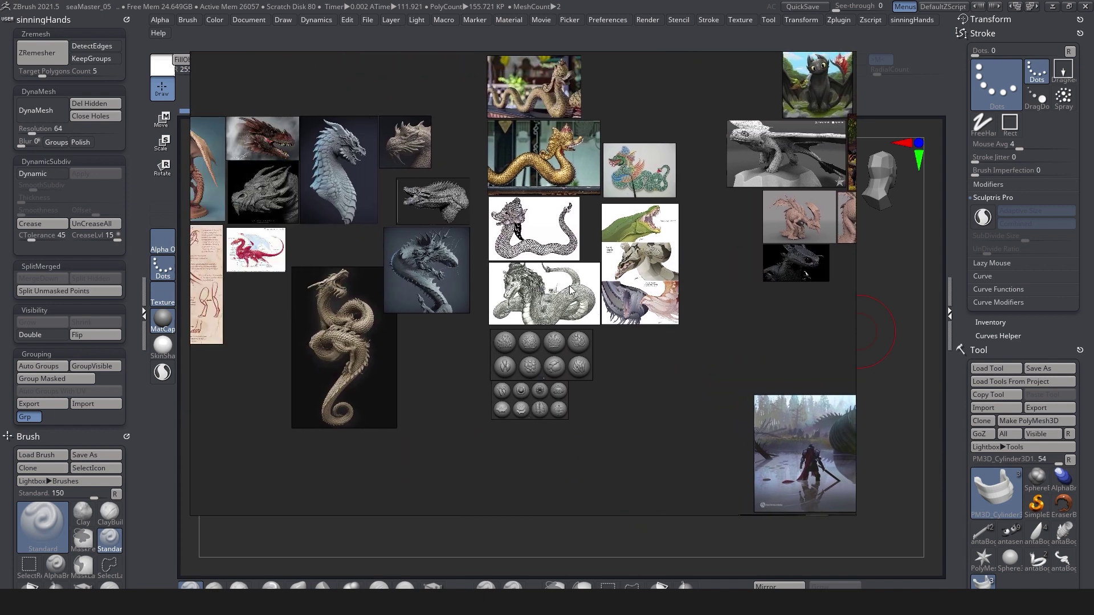
mouse_move(570, 289)
mouse_down()
mouse_move(572, 420)
mouse_move(468, 367)
mouse_move(646, 324)
mouse_move(539, 302)
mouse_up()
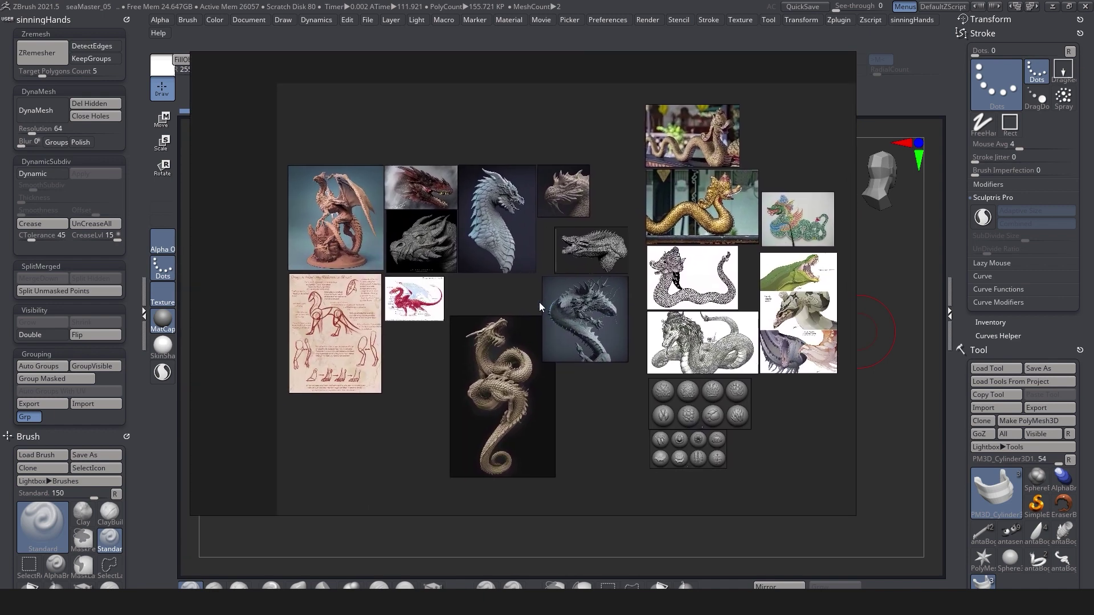
scroll(530, 292, up, 3)
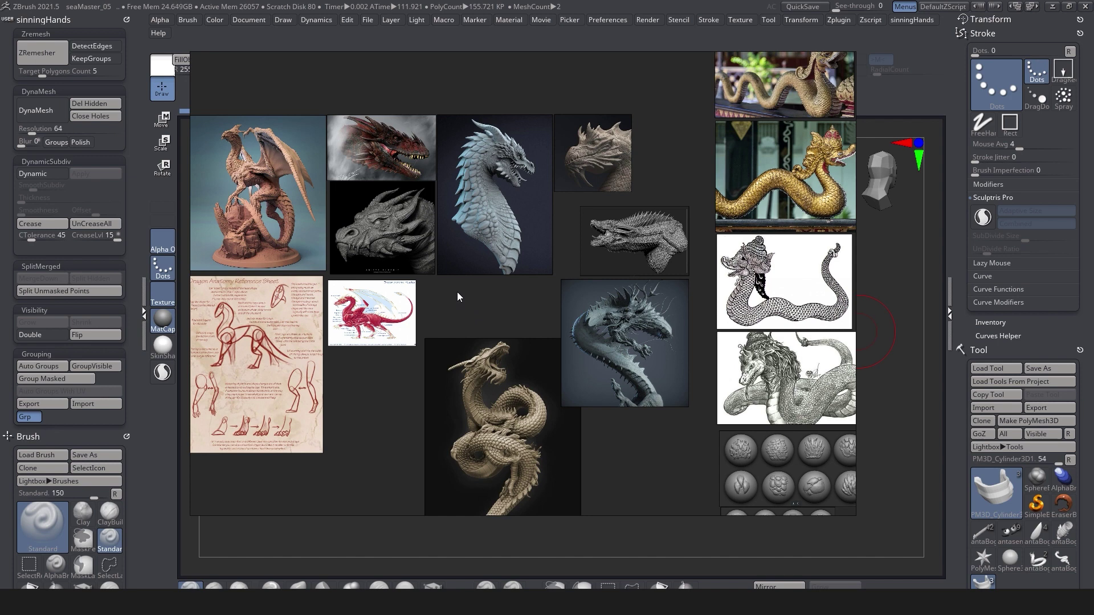
drag(457, 292, 532, 244)
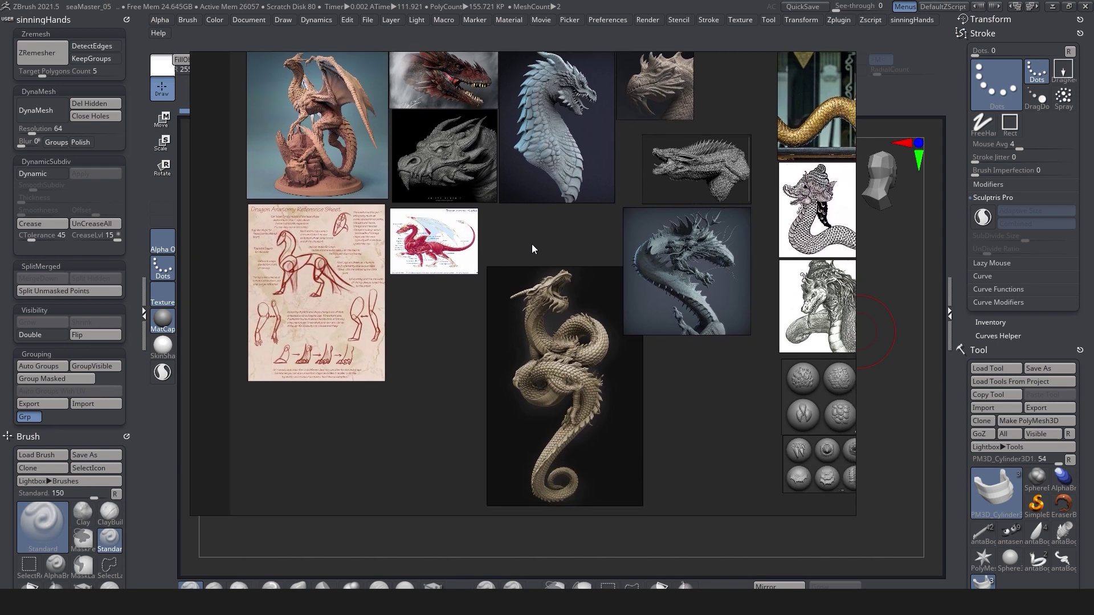
scroll(471, 263, down, 2)
scroll(496, 273, up, 3)
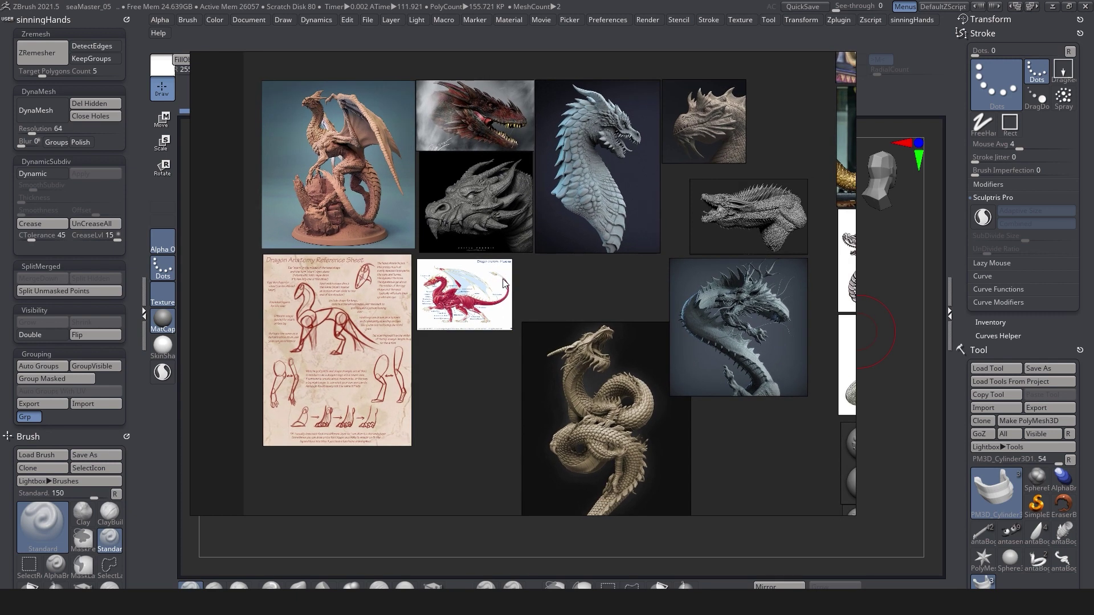
scroll(507, 285, up, 3)
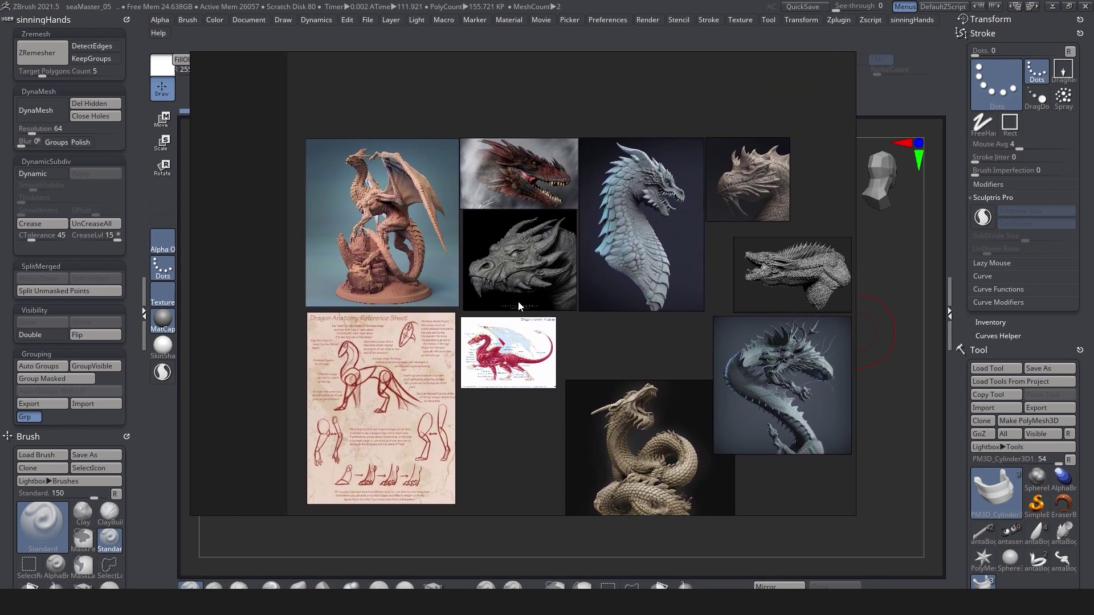
mouse_move(483, 306)
mouse_down()
mouse_move(497, 285)
mouse_move(501, 309)
mouse_move(474, 287)
mouse_move(484, 308)
mouse_up()
scroll(476, 279, up, 4)
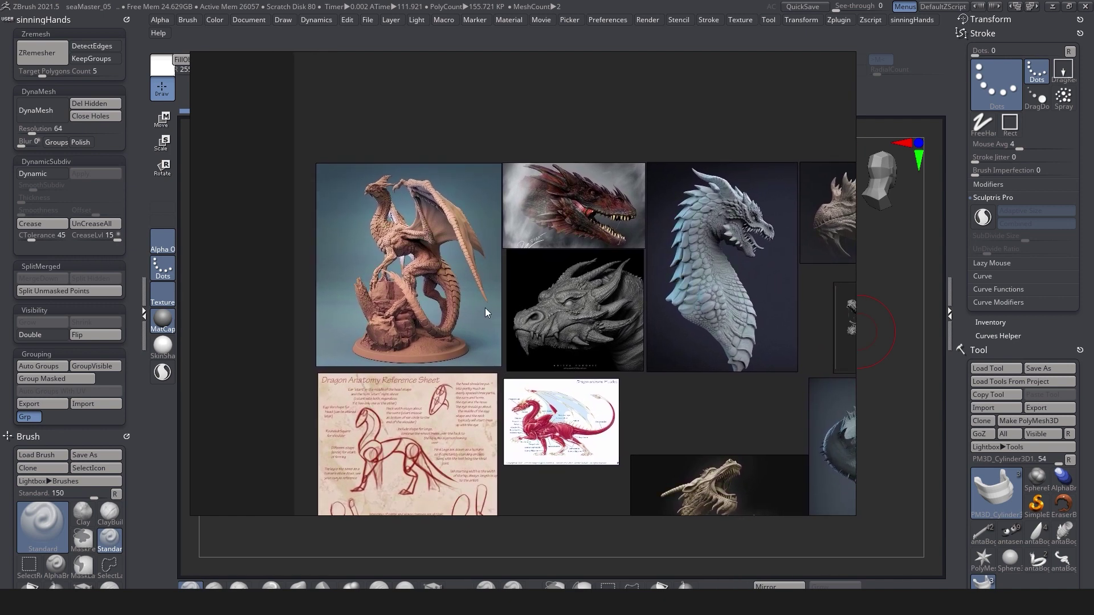
scroll(484, 308, up, 2)
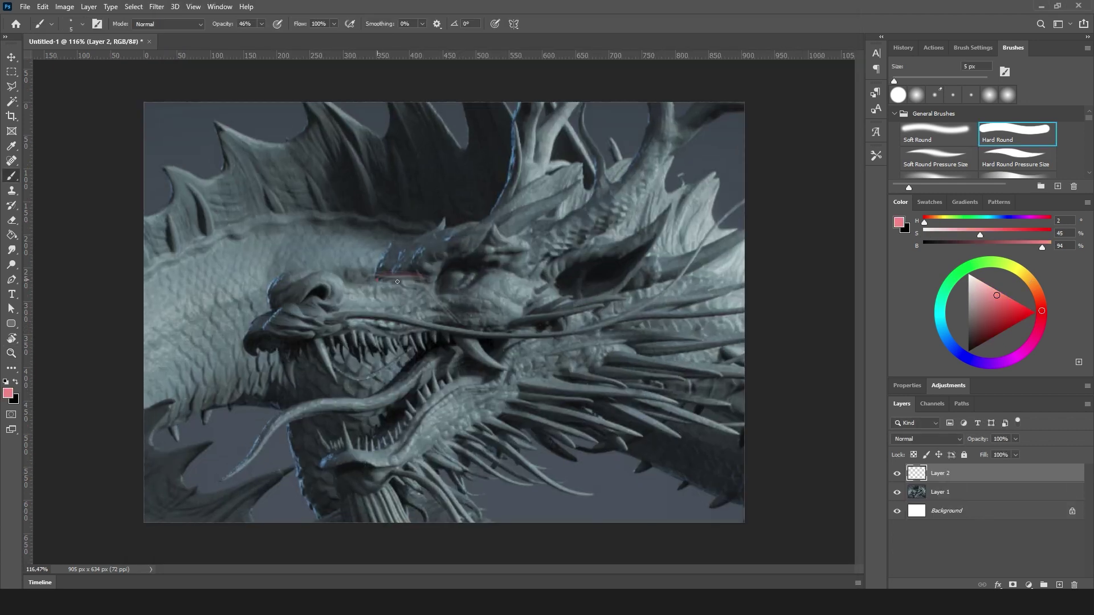
- Switch to Photoshop and brush pink guide strokes over the dragon's snout and mouth area on Layer 2
drag(376, 278, 460, 322)
mouse_move(384, 278)
mouse_down()
mouse_move(283, 297)
mouse_move(254, 324)
mouse_move(317, 342)
mouse_move(431, 331)
mouse_up()
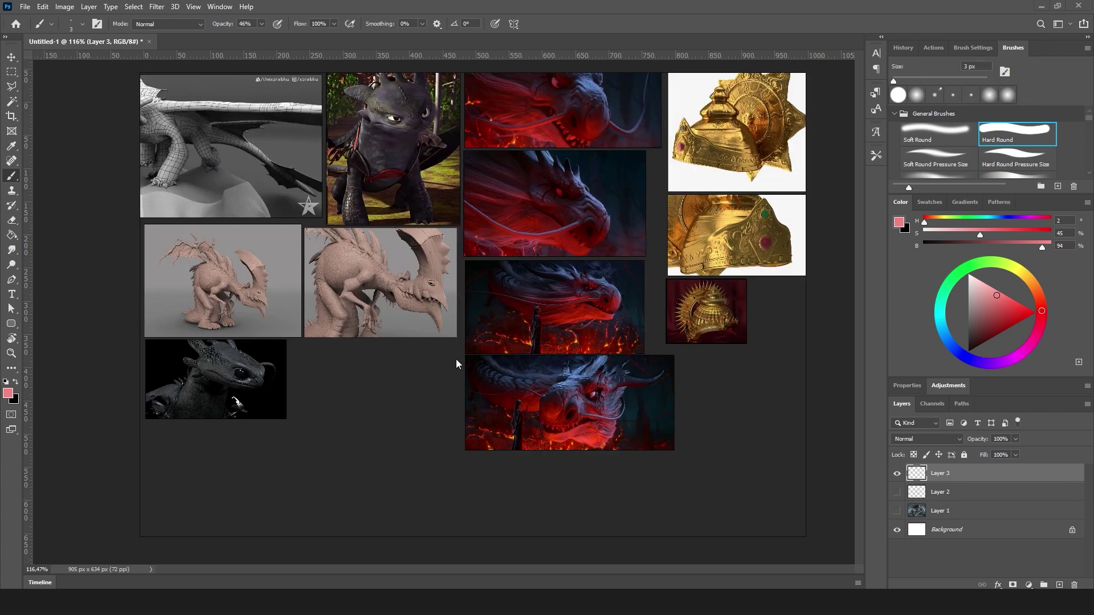
- Return to the blank Photoshop canvas, handwrite the numbered keywords "dewa jawa kuno", "wise / bijaksana" and "sakti", and frame the list
key(alt+Tab)
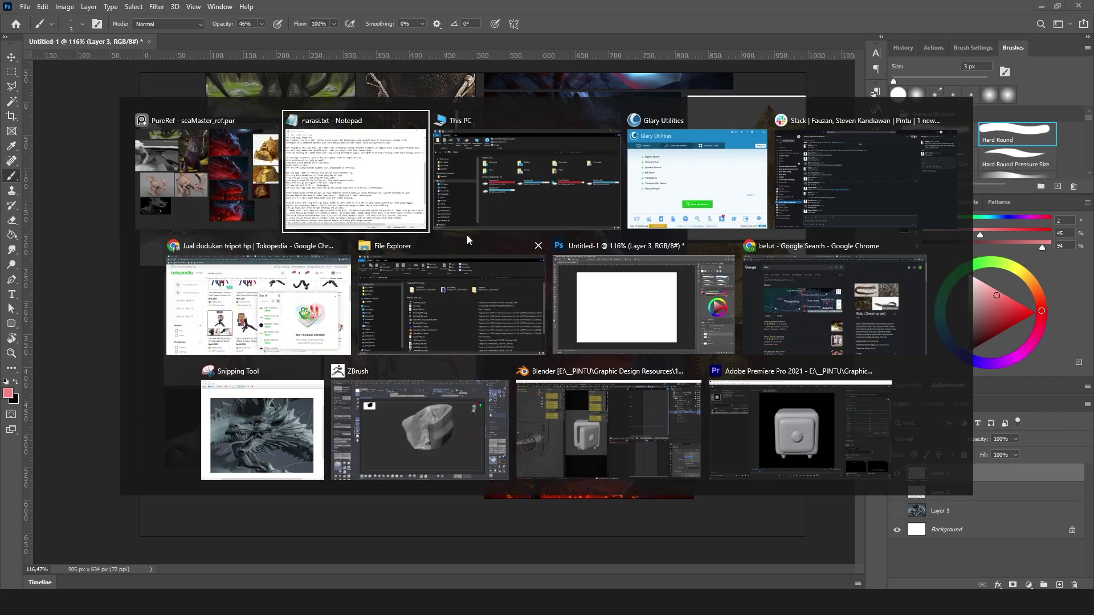
click(579, 311)
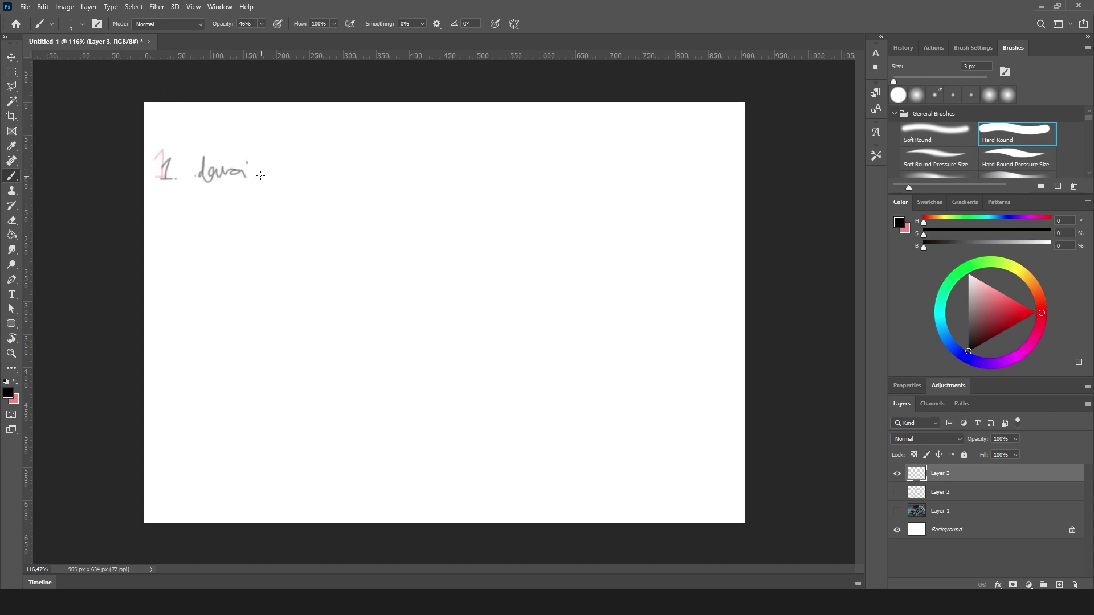
mouse_move(261, 176)
mouse_down()
mouse_move(263, 197)
mouse_move(287, 176)
mouse_move(193, 228)
mouse_move(260, 226)
mouse_move(271, 248)
mouse_move(305, 228)
mouse_up()
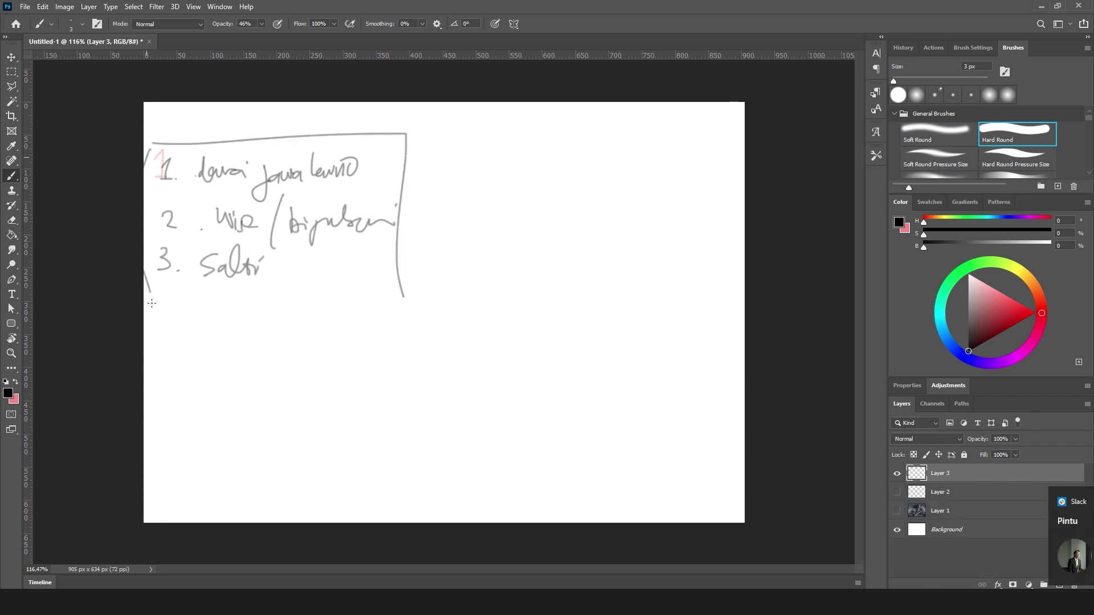
drag(147, 293, 460, 320)
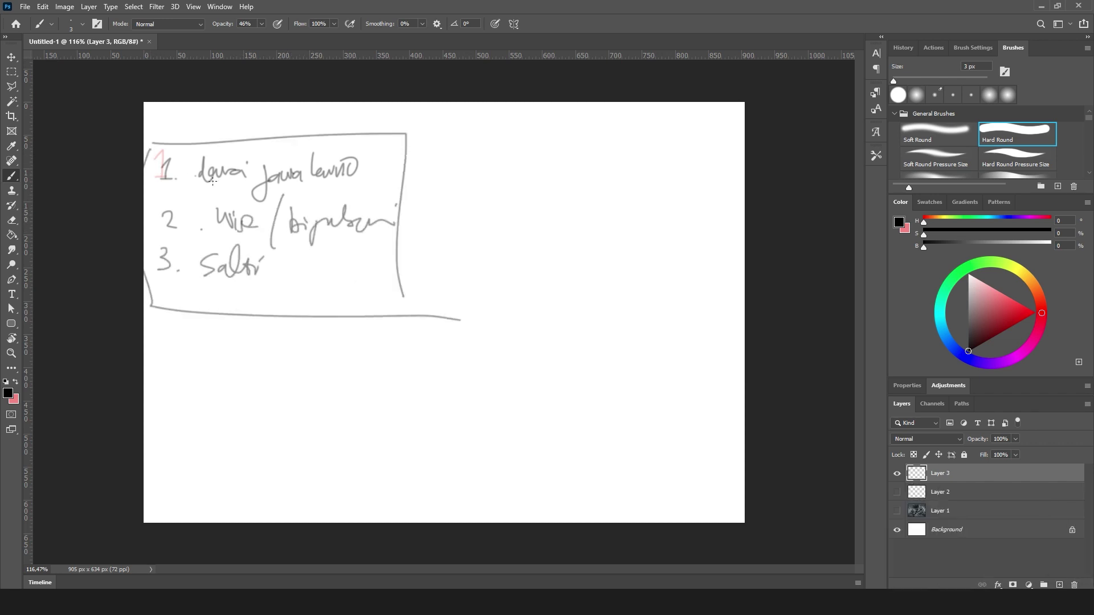
- Draw a curve around the list numbers and underline each of the three handwritten keywords
mouse_move(170, 167)
mouse_down()
mouse_move(178, 241)
mouse_move(161, 308)
mouse_up()
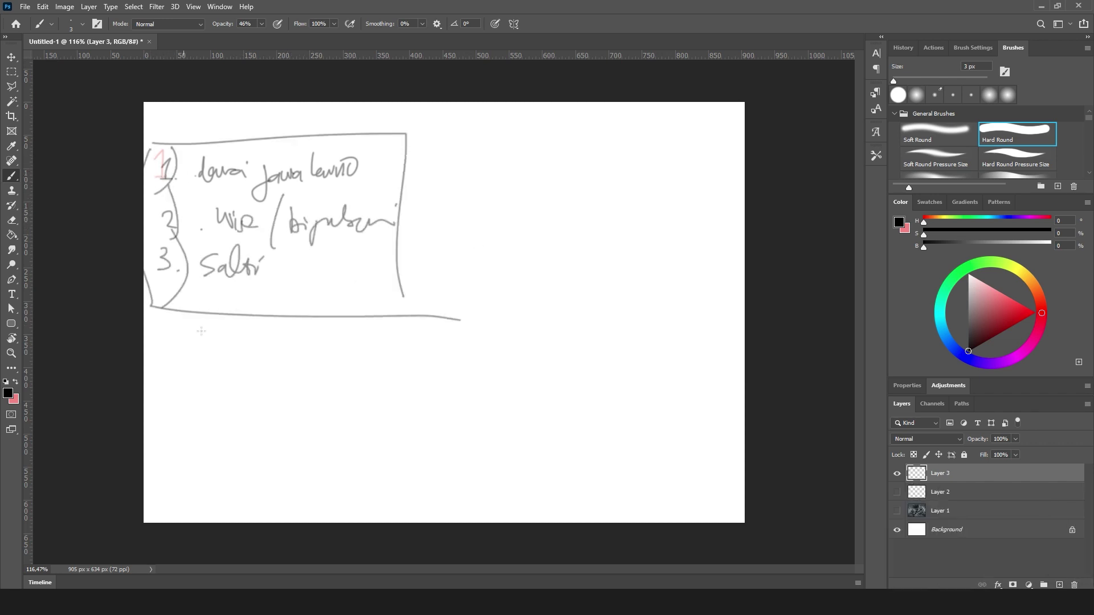
drag(153, 189, 336, 180)
drag(165, 243, 330, 240)
drag(152, 289, 328, 285)
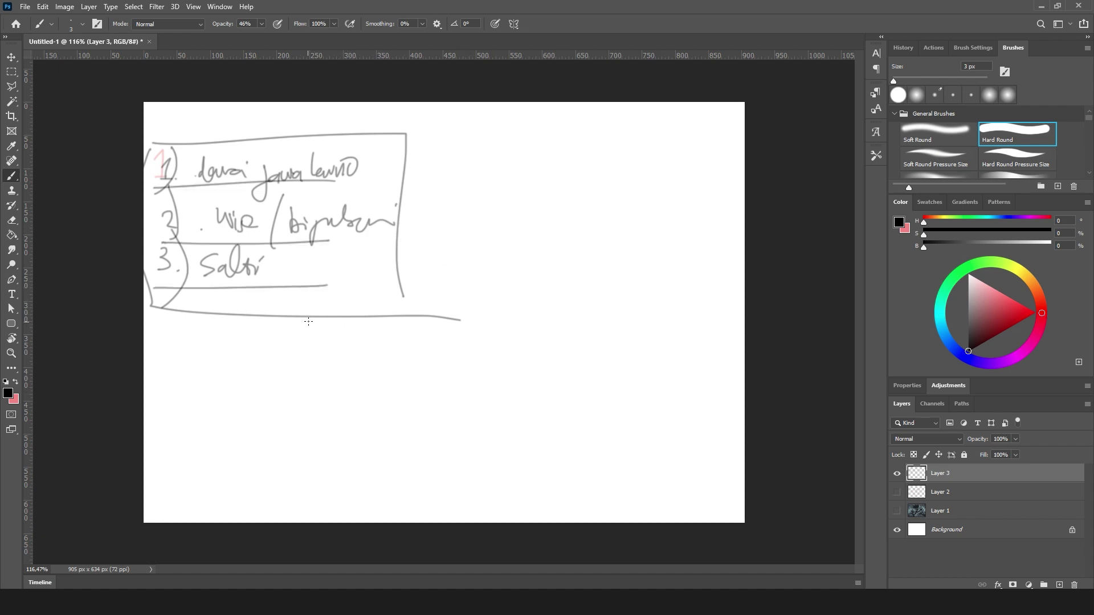
- Switch to the PureRef board and examine the black dragon, red dragon and golden crown references
key(alt+Tab)
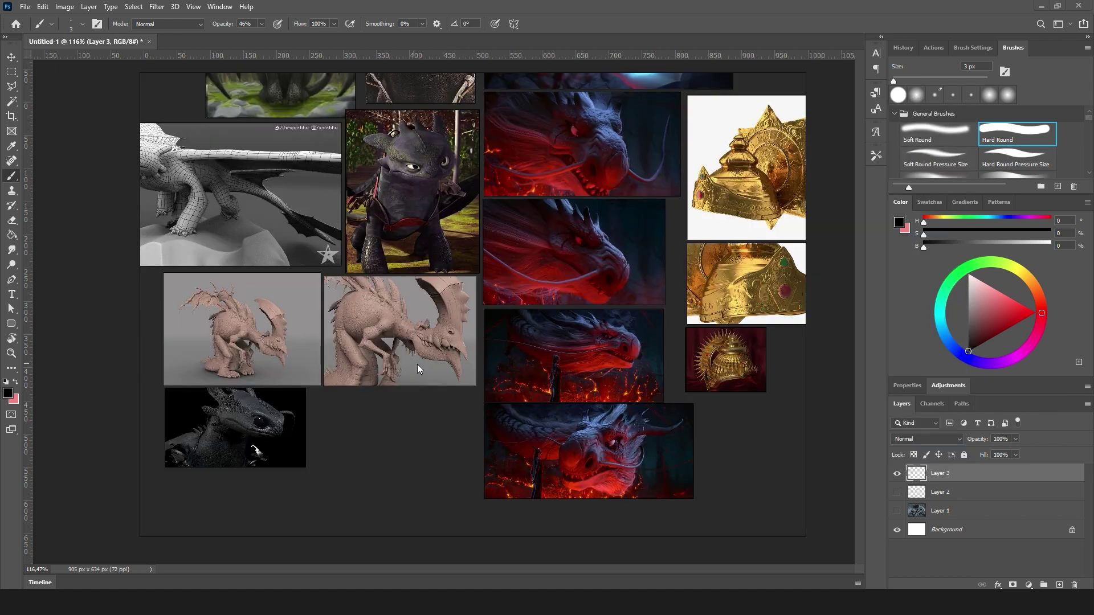
scroll(439, 319, up, 2)
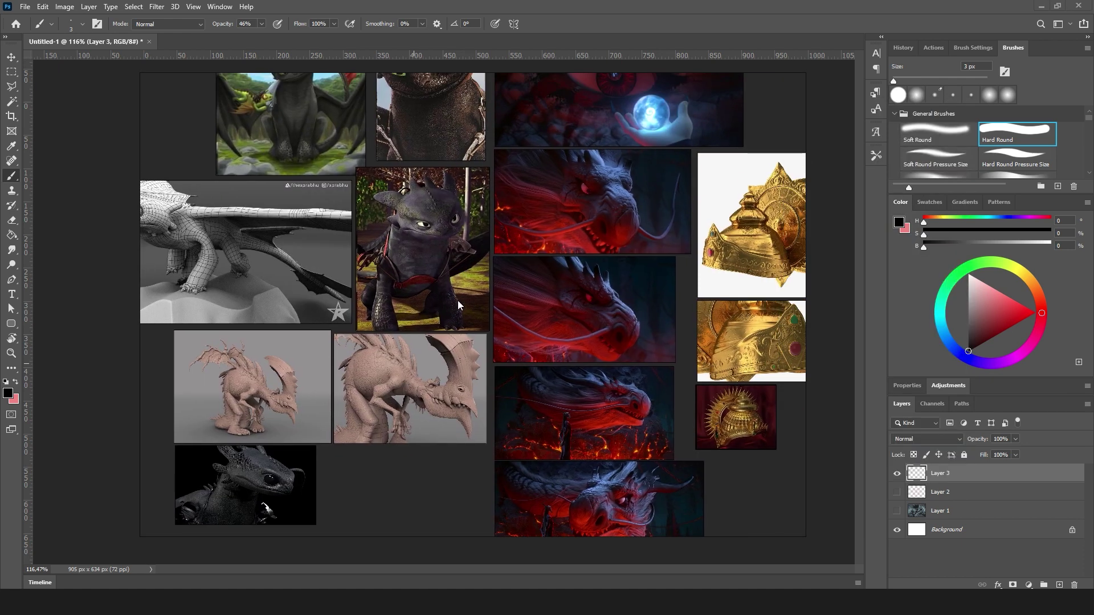
scroll(460, 305, up, 1)
scroll(465, 310, up, 2)
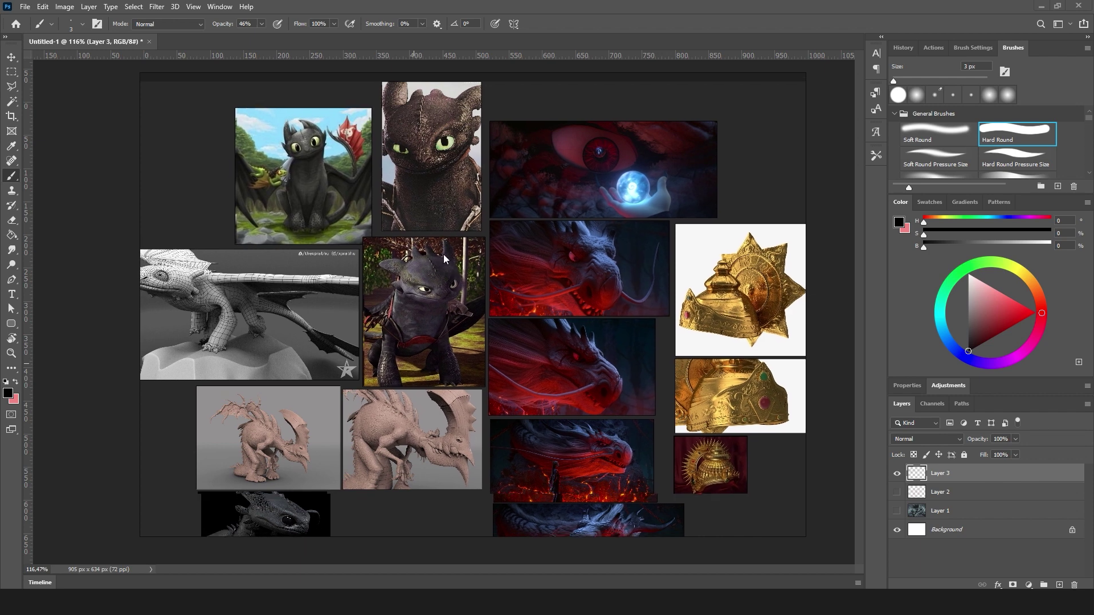
scroll(450, 250, down, 1)
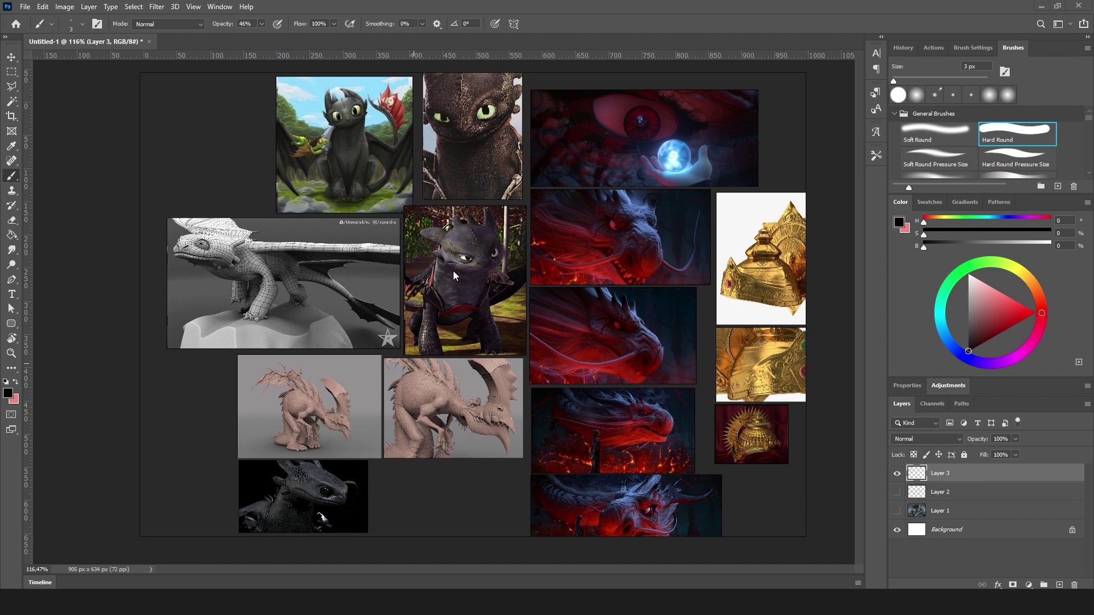
mouse_move(453, 262)
mouse_down()
mouse_move(487, 206)
mouse_move(461, 264)
mouse_up()
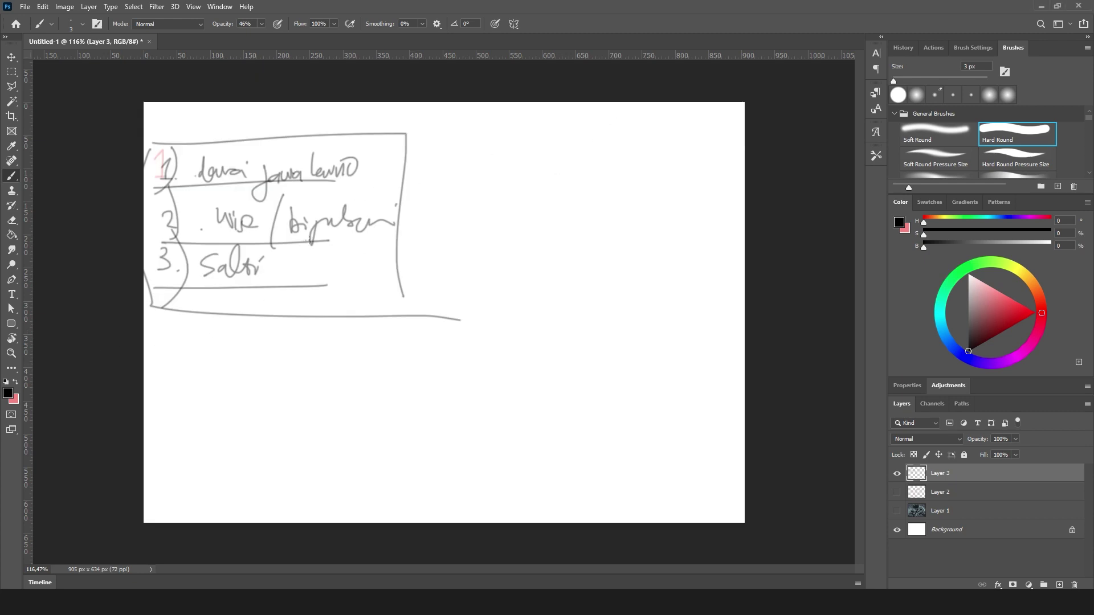
- In Photoshop, draw a horizontal divider below the keyword list and handwrite the underlined heading "key word" above the list
drag(164, 329, 713, 330)
mouse_move(354, 109)
mouse_down()
mouse_move(410, 126)
mouse_move(447, 131)
mouse_move(455, 121)
mouse_up()
drag(336, 133, 520, 128)
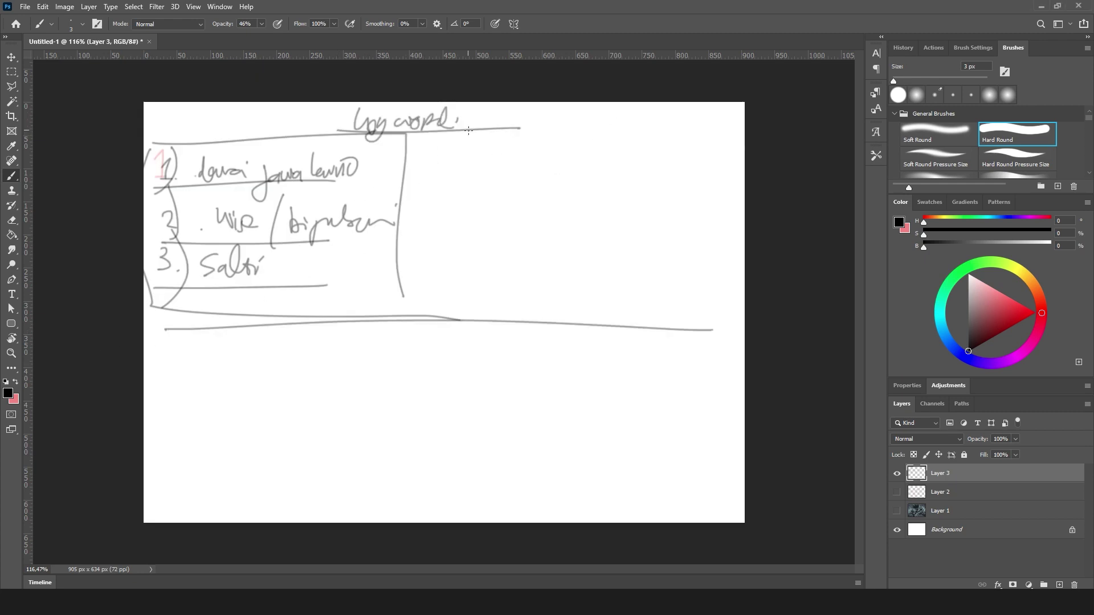
- Handwrite the underlined heading "key visual" below the divider line
mouse_move(336, 334)
mouse_down()
mouse_move(350, 364)
mouse_move(359, 357)
mouse_move(355, 369)
mouse_move(423, 363)
mouse_up()
drag(315, 374, 448, 358)
click(470, 360)
- Handwrite the underlined entry "1. badan ular" under the key visual heading and add the number 2 beneath it
drag(173, 407, 181, 421)
mouse_move(168, 425)
mouse_down()
mouse_move(221, 411)
mouse_move(330, 415)
mouse_up()
click(344, 407)
click(344, 413)
drag(223, 424, 396, 409)
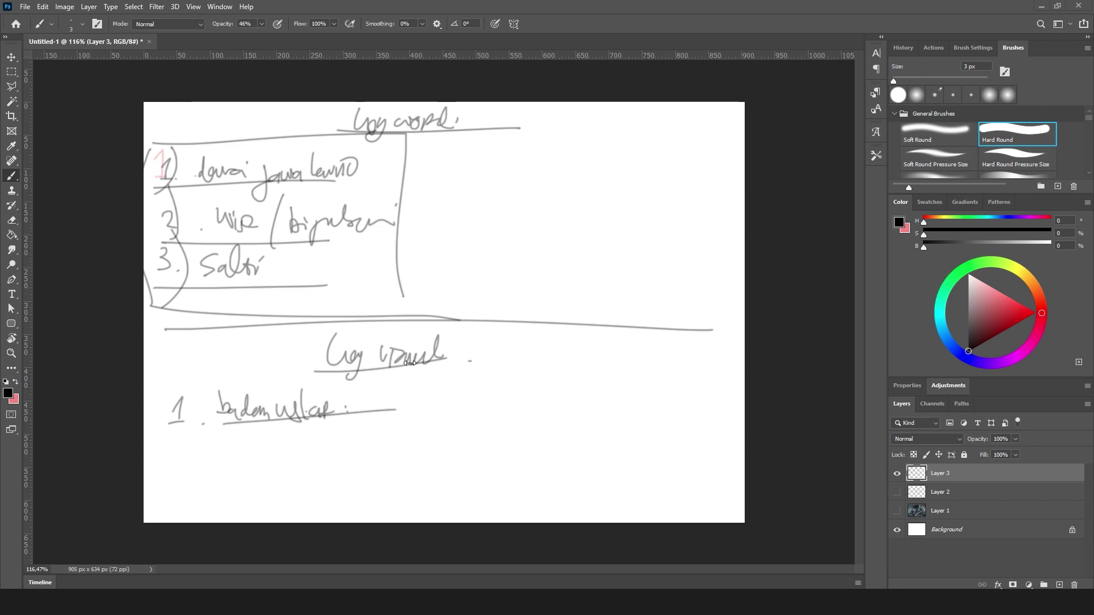
drag(169, 435, 183, 452)
click(200, 456)
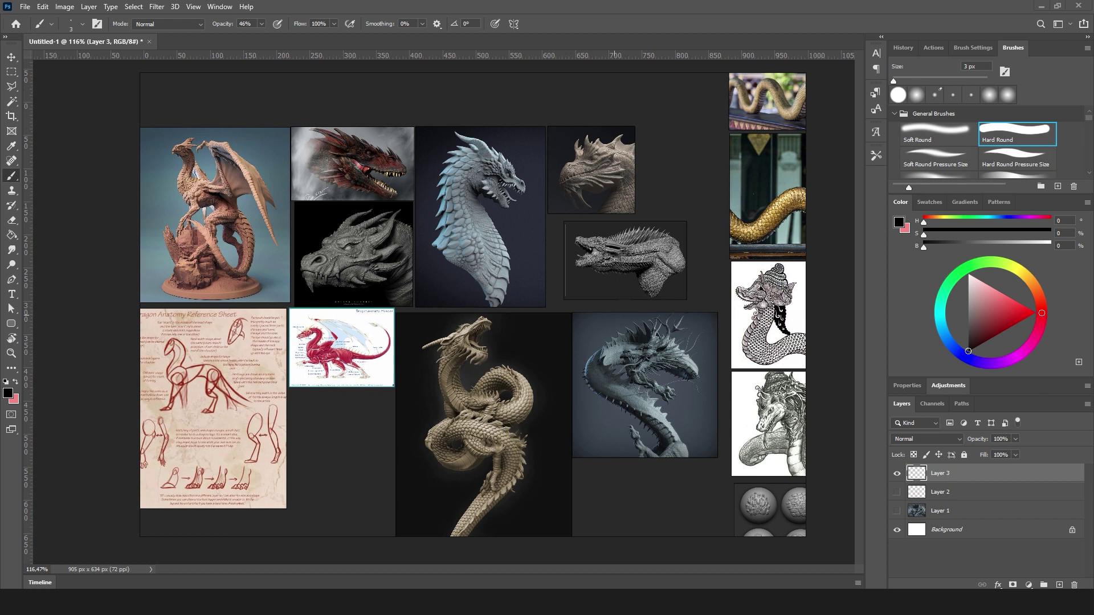
- Examine the dragon, golden crown and giant serpent scene images on the PureRef board
drag(808, 293, 532, 257)
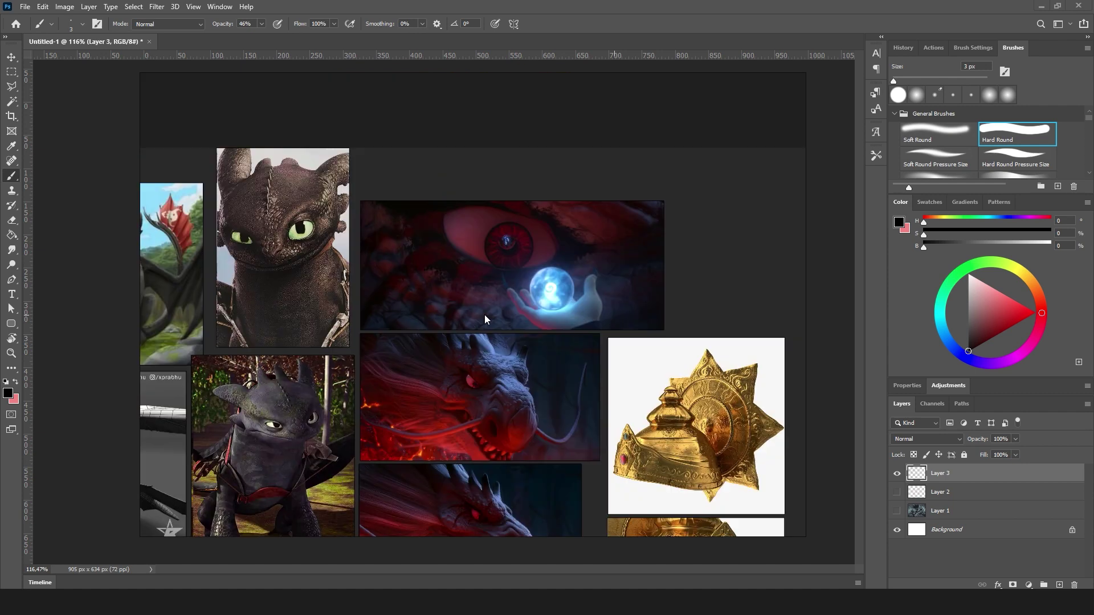
drag(224, 282, 359, 278)
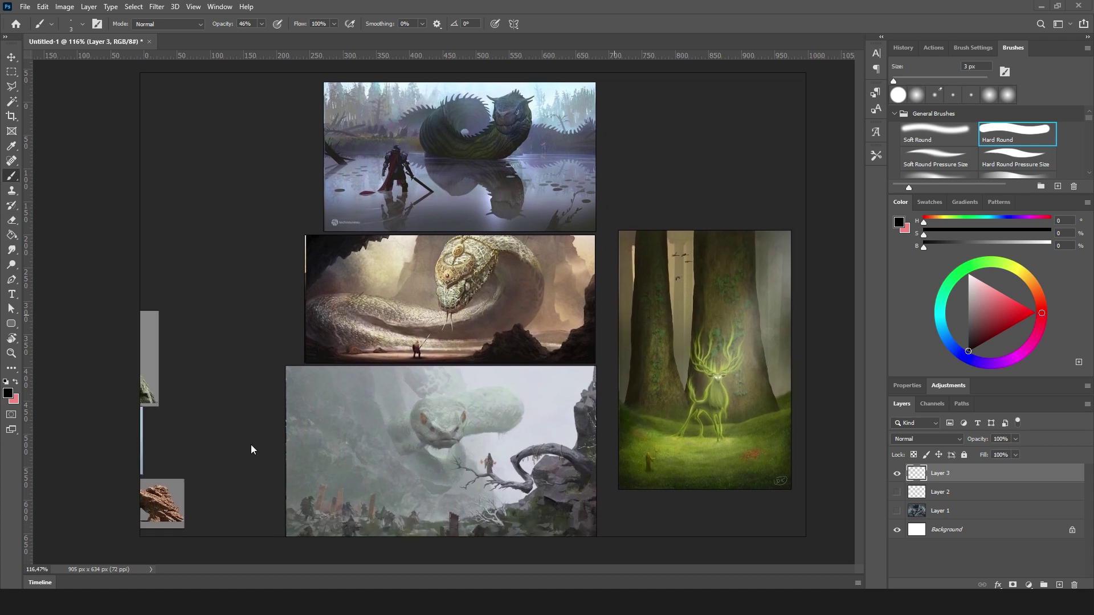
click(537, 303)
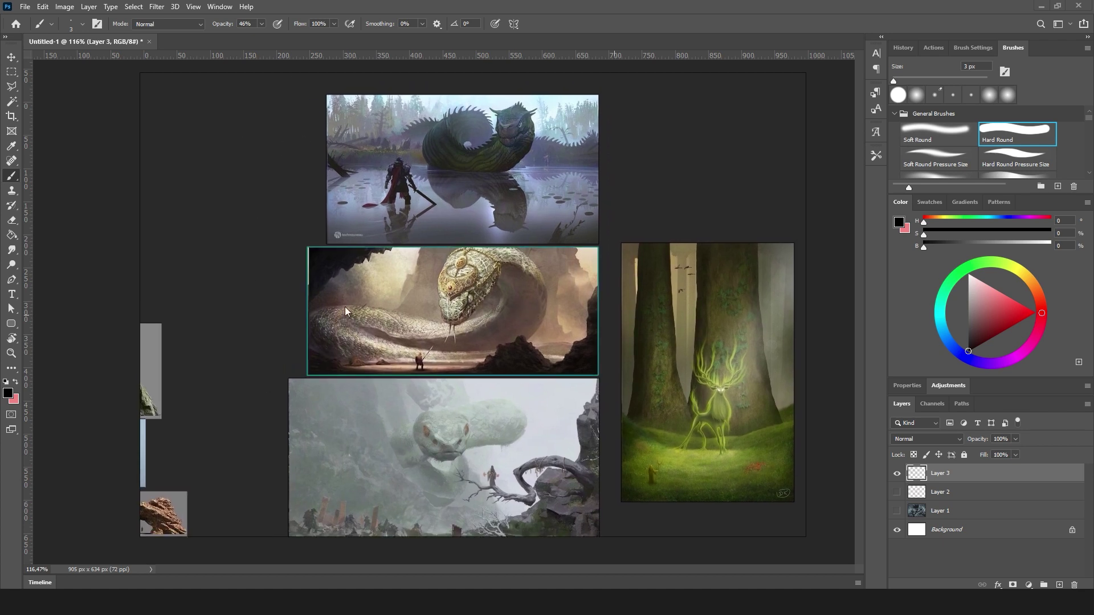